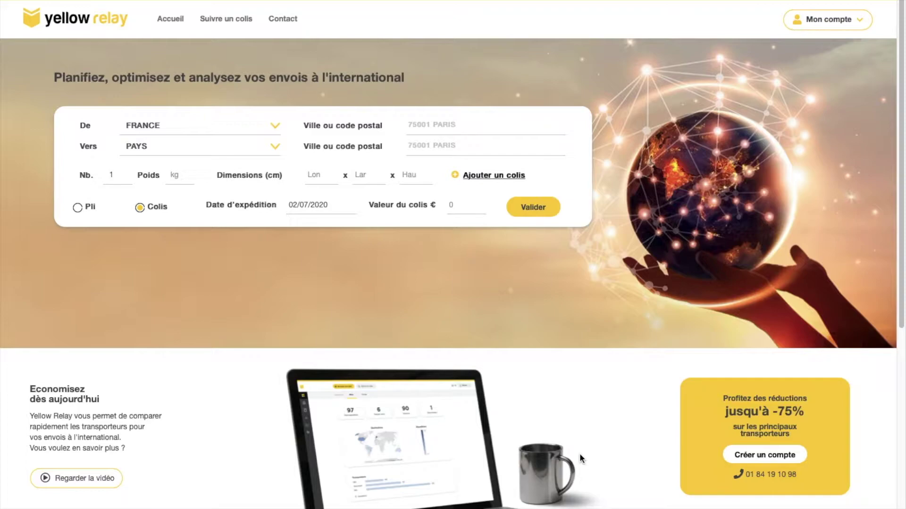
Sign in to the customer account with its e-mail address and password
left_click(831, 23)
left_click(742, 53)
left_click(743, 80)
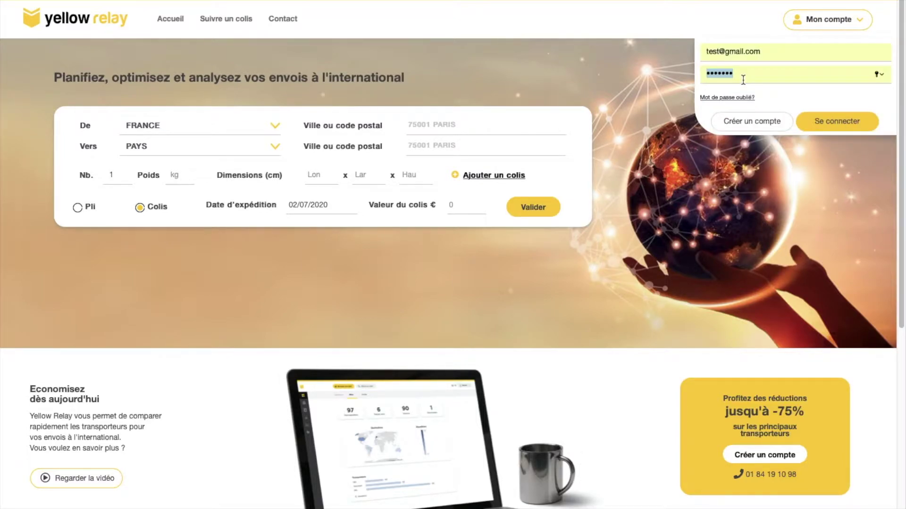
left_click(846, 125)
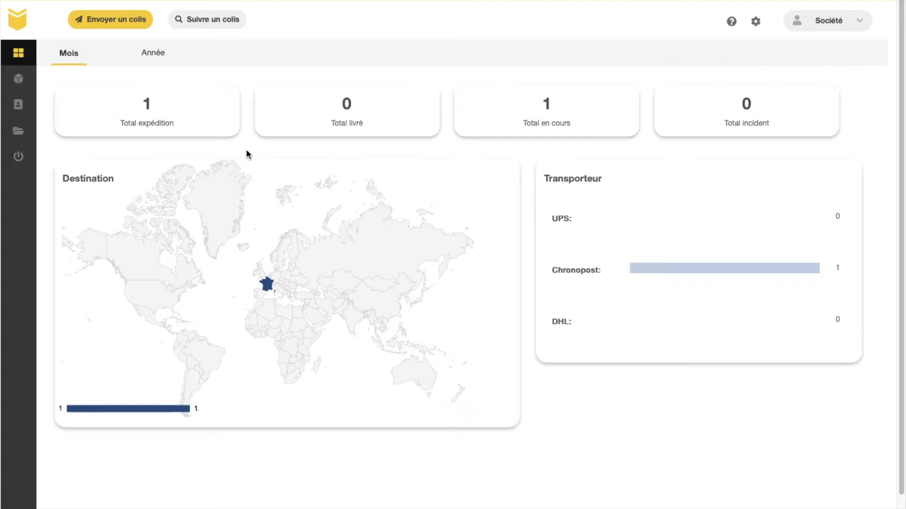
Start a parcel shipment from the saved Société Test address in Paris to the saved Test CIV address in Abidjan
left_click(111, 20)
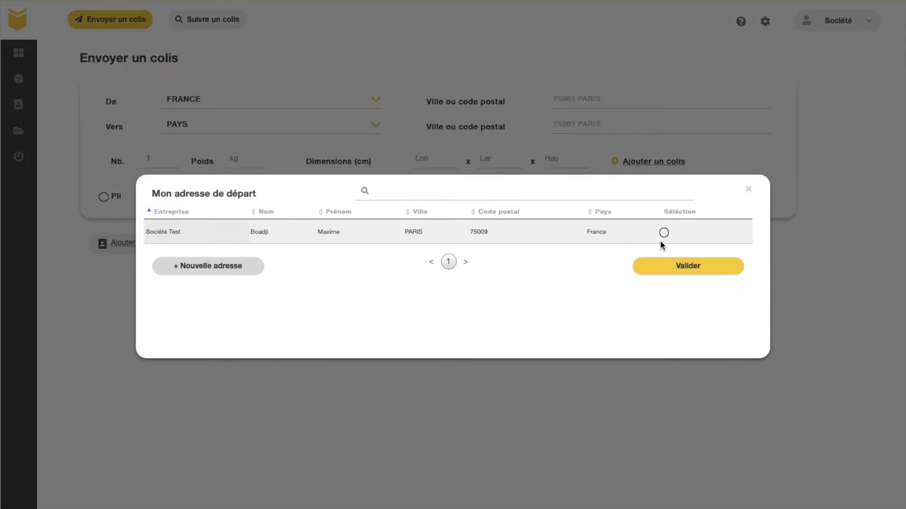
left_click(663, 232)
left_click(688, 268)
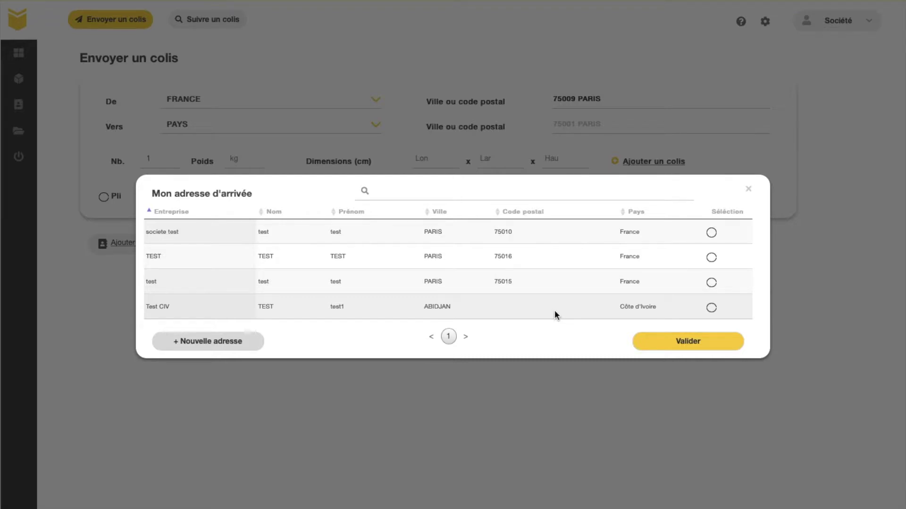
left_click(711, 308)
left_click(684, 342)
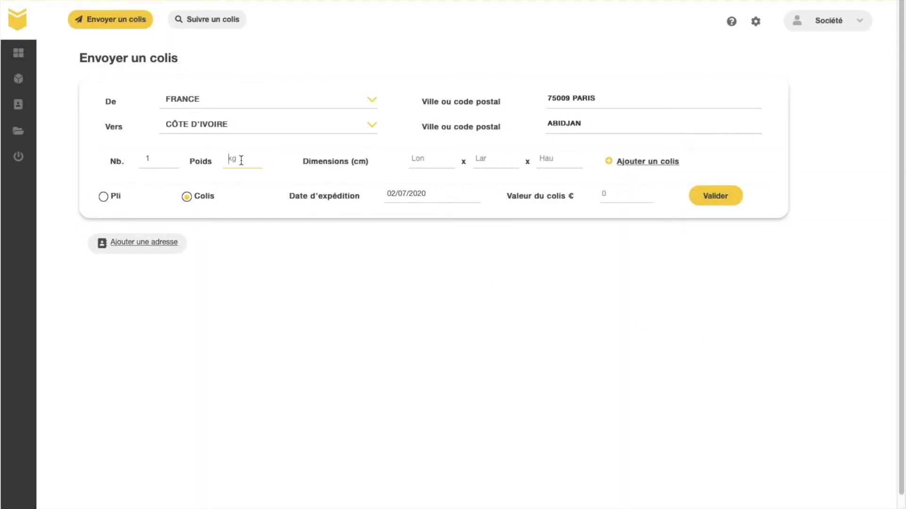
Set the parcel's weight to 5 kg and its dimensions to 30 x 31 x 20 cm
type("5")
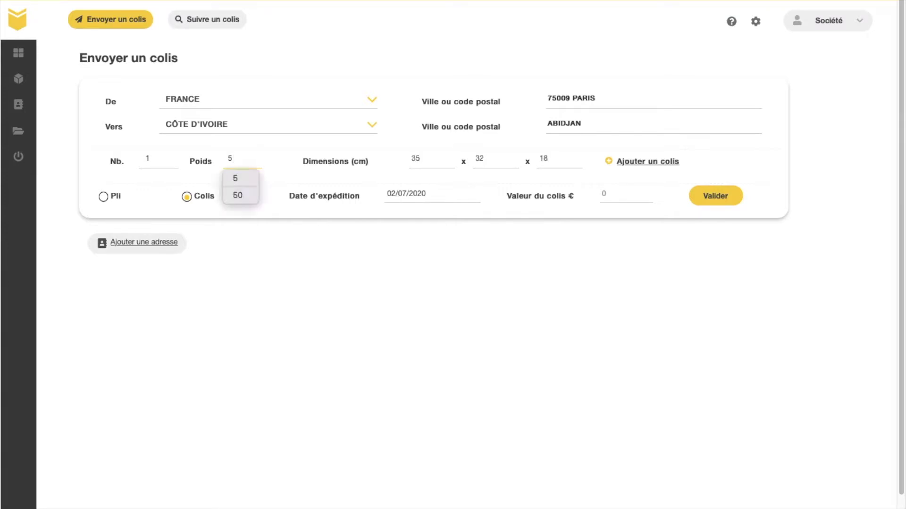
left_click(441, 158)
key("BackSpace")
type("0")
left_click(489, 161)
key("BackSpace")
type("1")
double_click(547, 162)
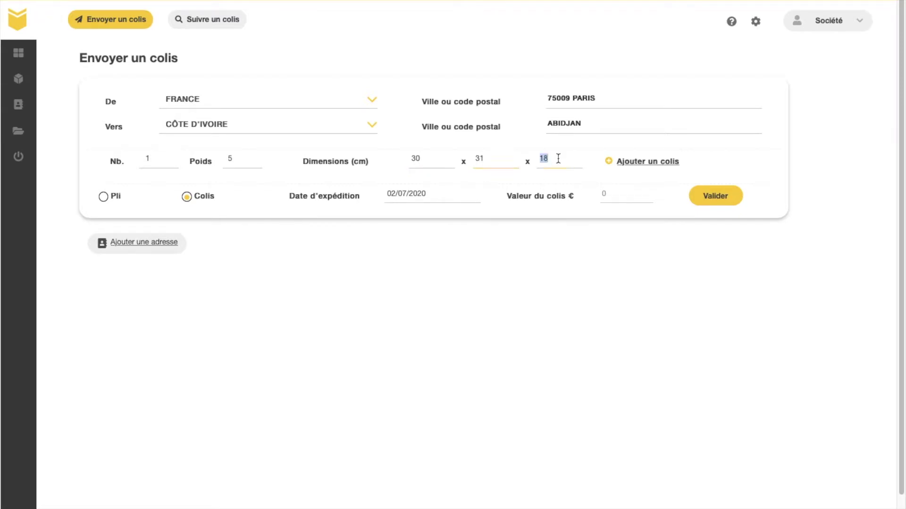
type("20")
left_click(230, 197)
Set the shipping date to 06/07/2020 and the parcel value to 150 €
left_click(409, 191)
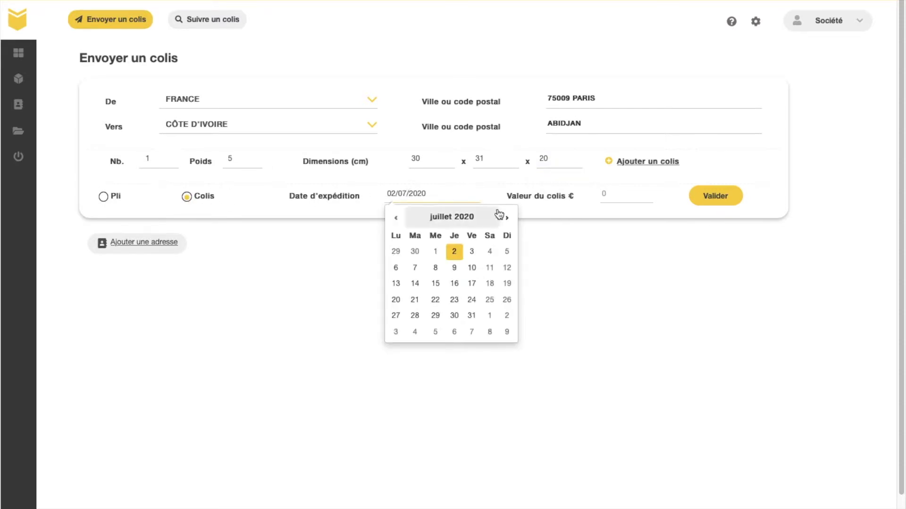
left_click(399, 272)
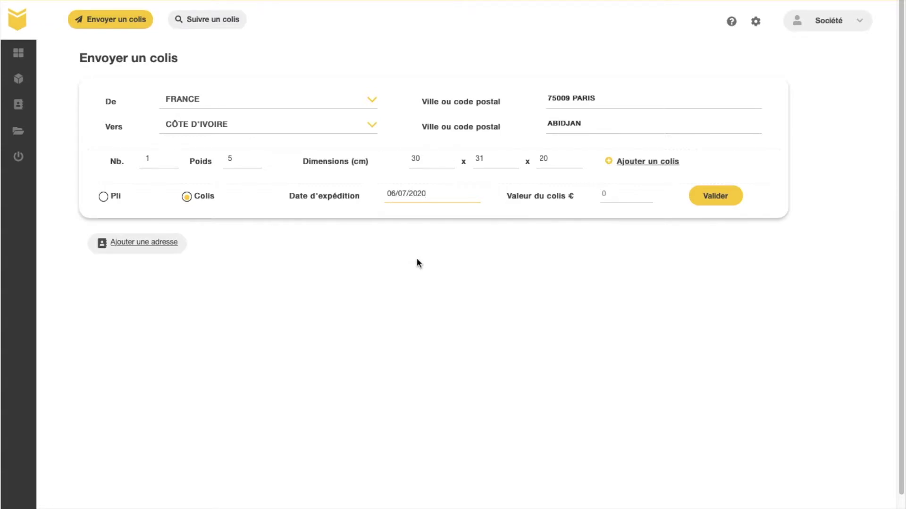
left_click(606, 193)
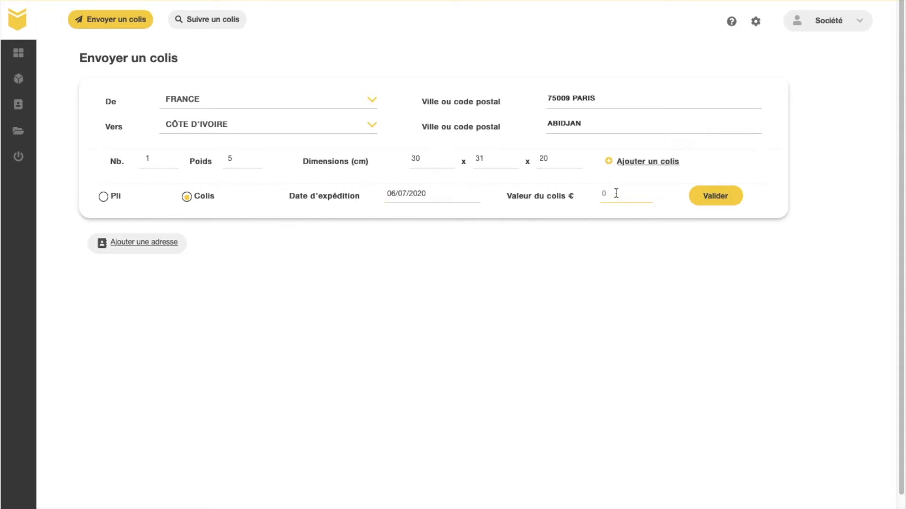
type("150")
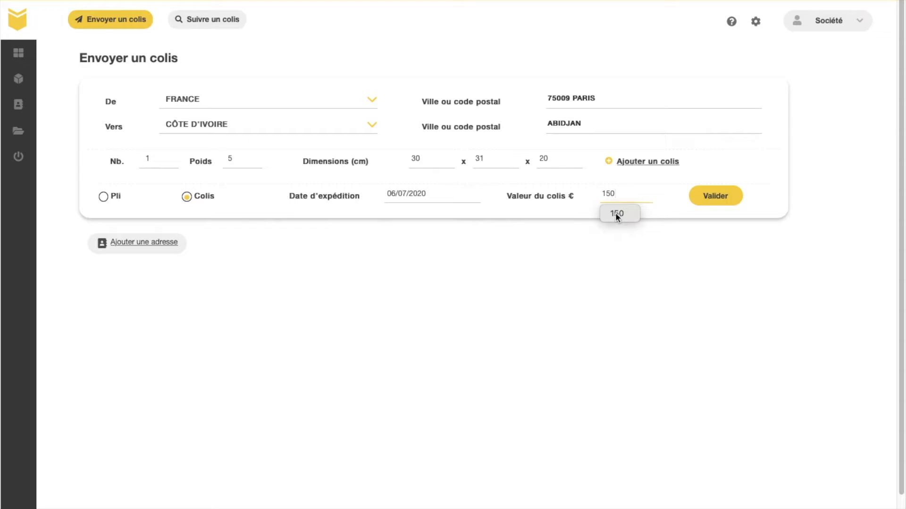
Request the carrier offers and confirm DHL Worldwide Express WPX with insurance
left_click(730, 199)
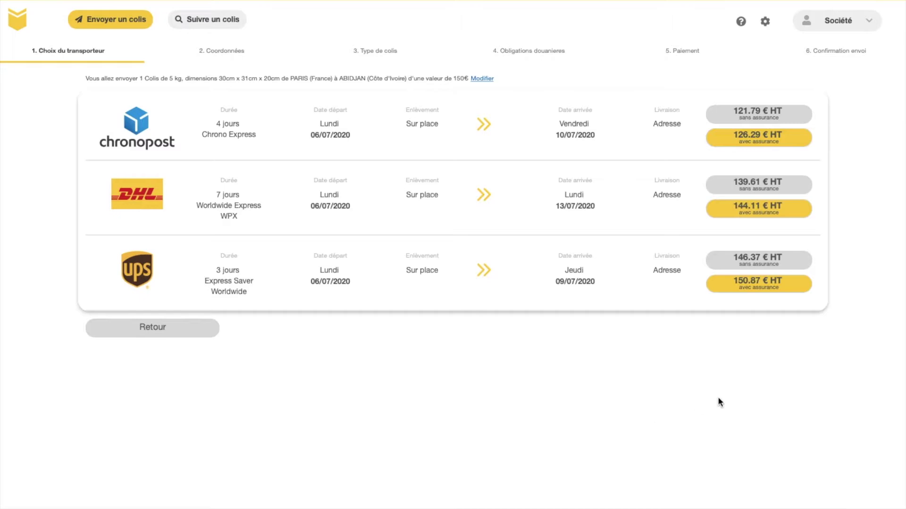
left_click(760, 210)
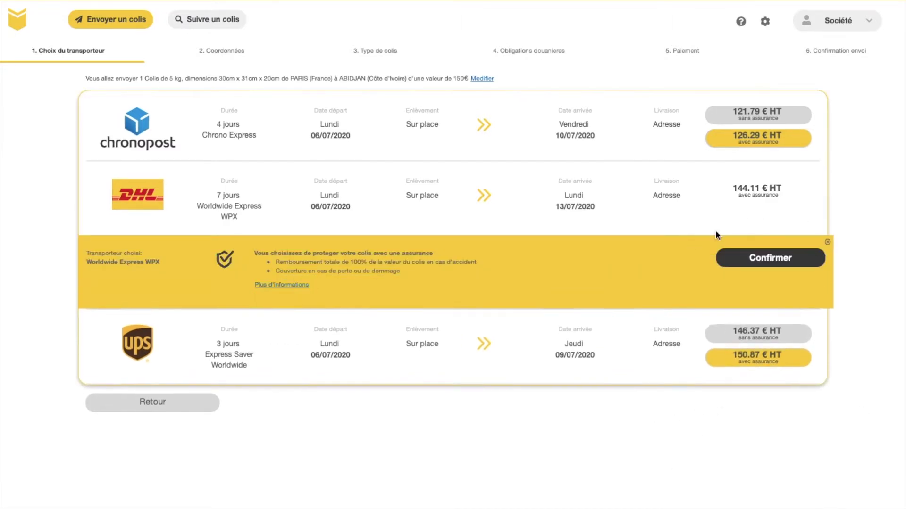
left_click(770, 258)
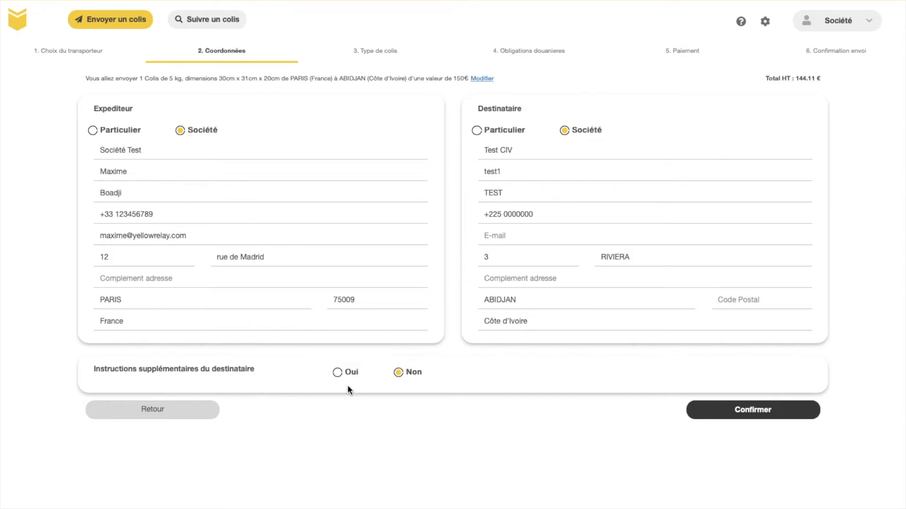
Add the recipient instruction "Ouvert de 10H à 17H" and confirm the sender and recipient details
left_click(337, 373)
left_click(257, 390)
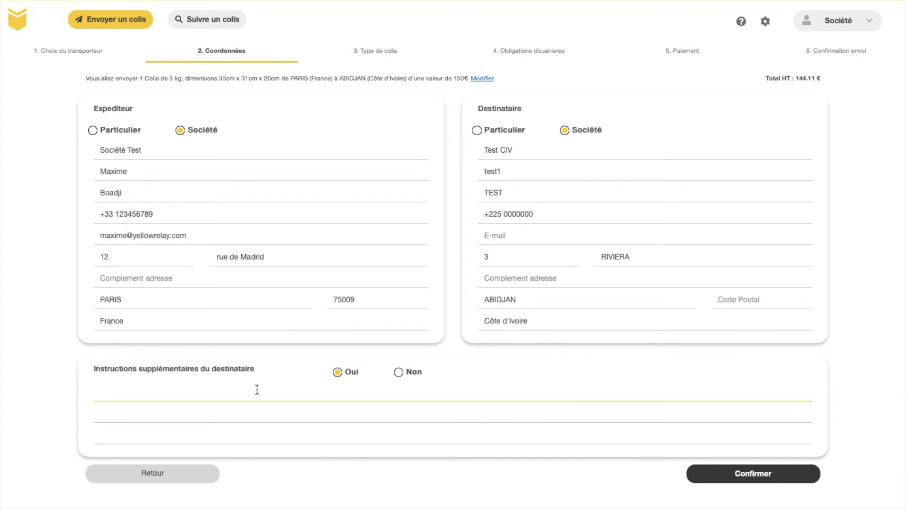
type("Ouvert de 10H à 17H")
left_click(790, 480)
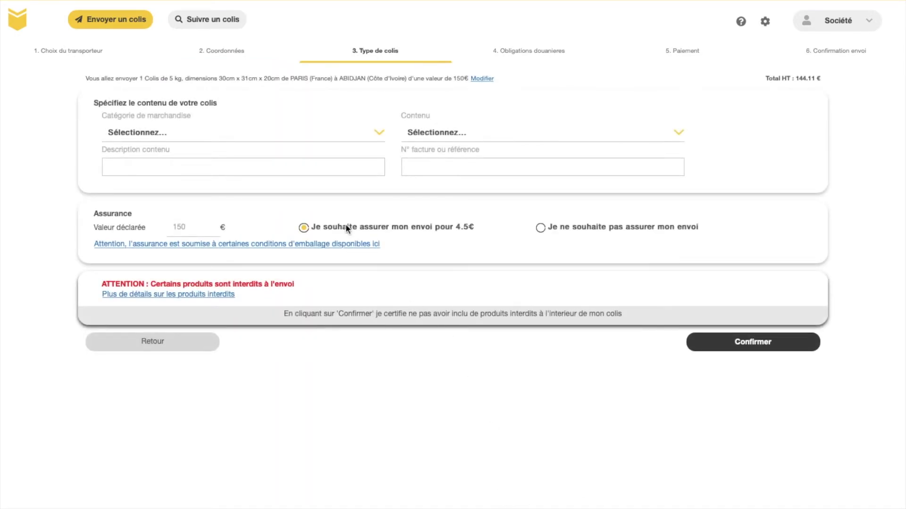
Specify the goods category Produits, content Cosmétiques, bien-être and description "crème", and confirm the parcel type
left_click(379, 136)
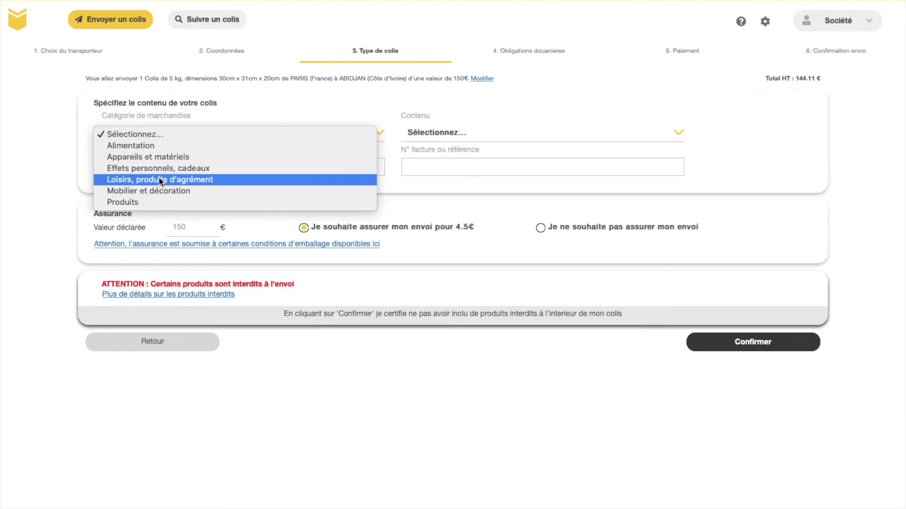
left_click(140, 202)
left_click(436, 132)
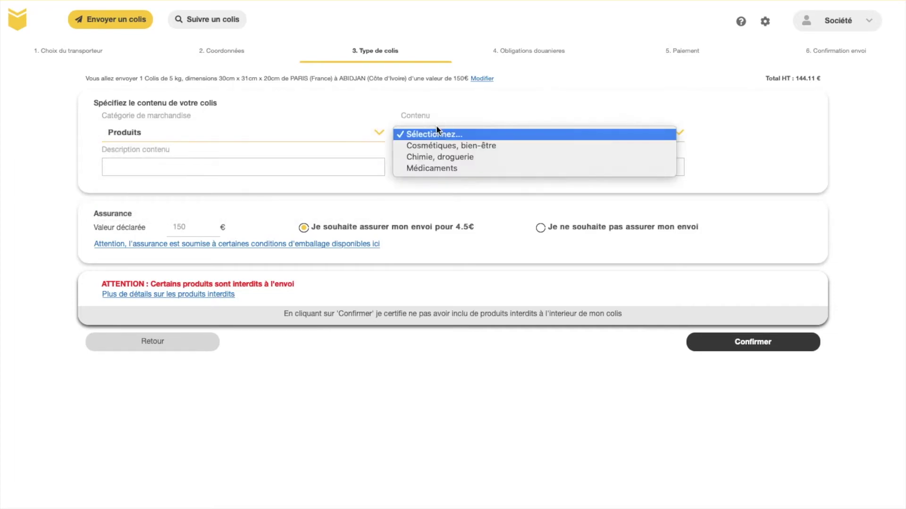
left_click(452, 147)
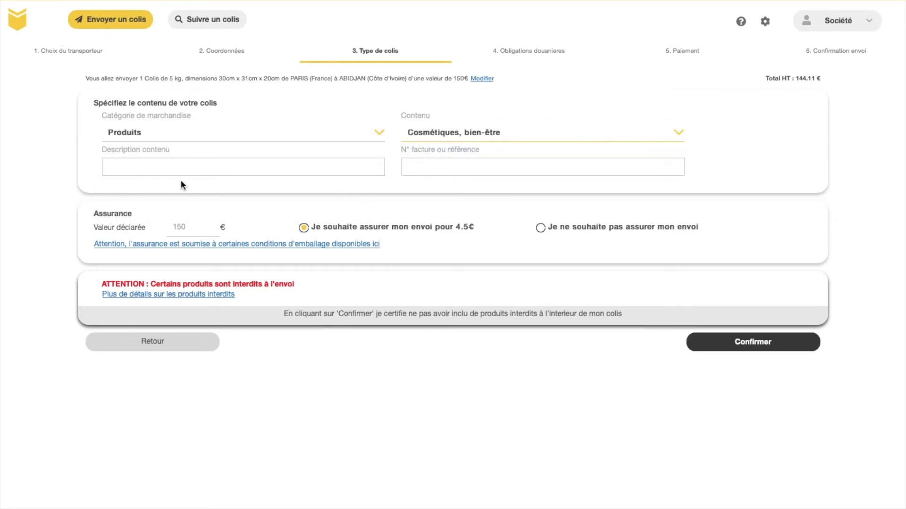
left_click(161, 168)
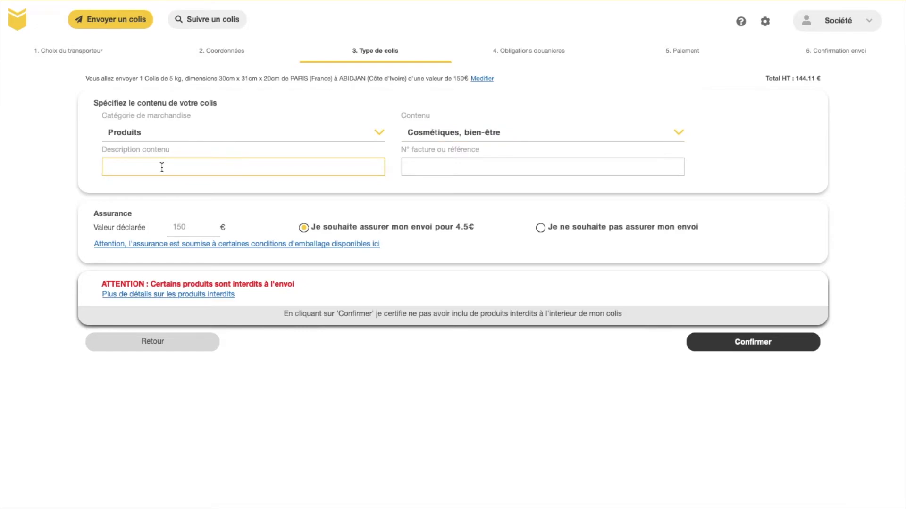
type("crèeme")
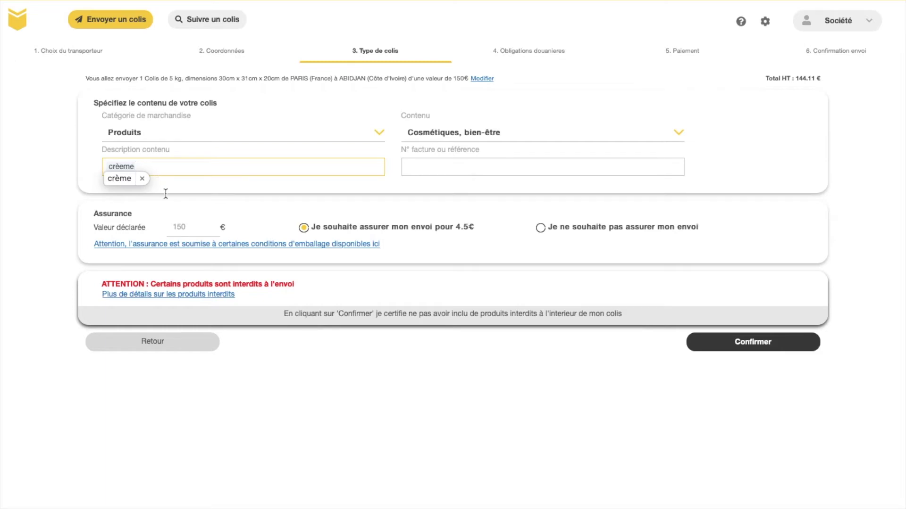
left_click(183, 185)
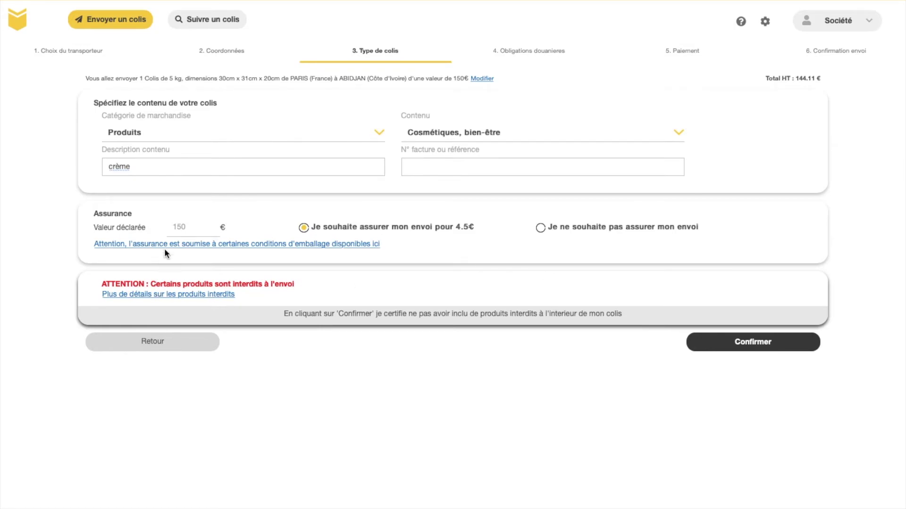
left_click(740, 344)
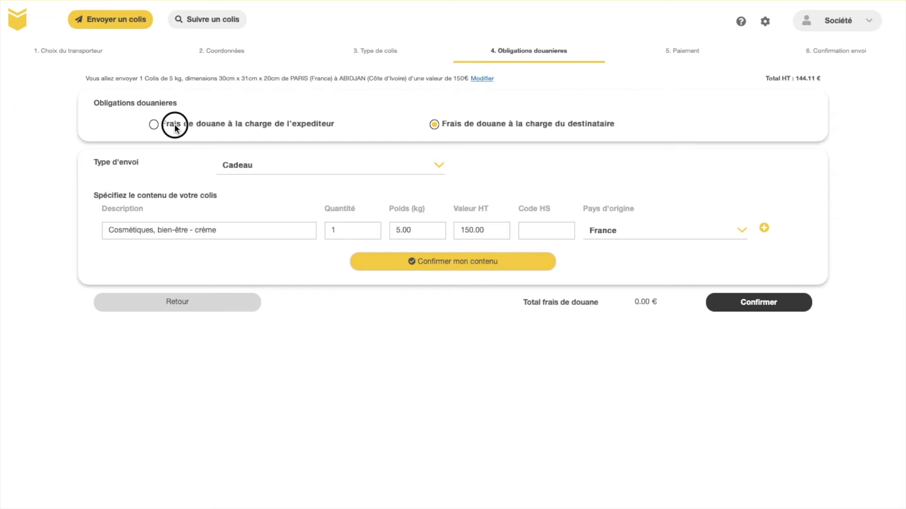
Charge the customs fees to the sender, set the shipment type to Commercial, and confirm the declared contents and customs obligations
left_click(175, 125)
left_click(441, 169)
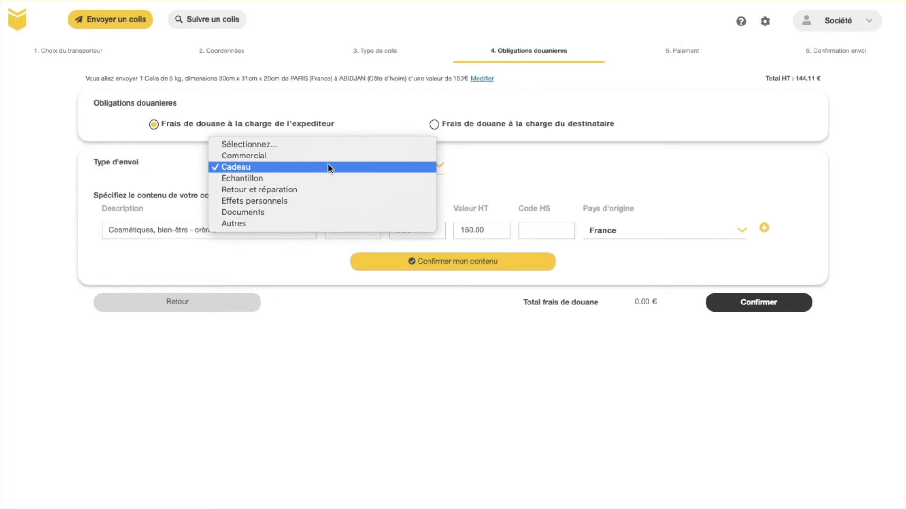
left_click(245, 157)
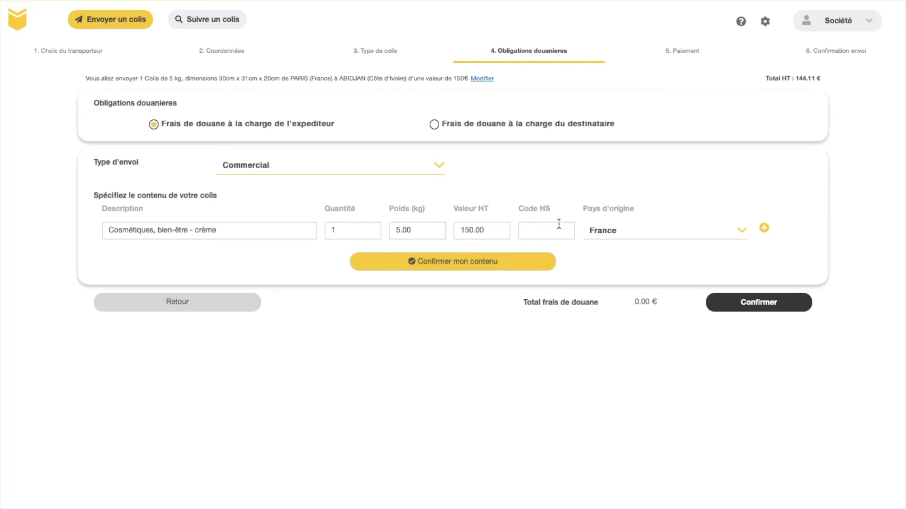
left_click(442, 269)
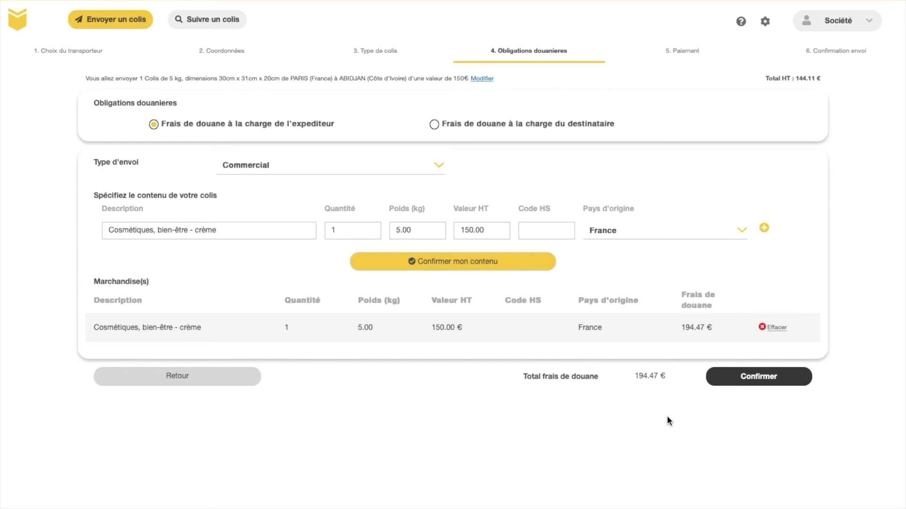
left_click(773, 384)
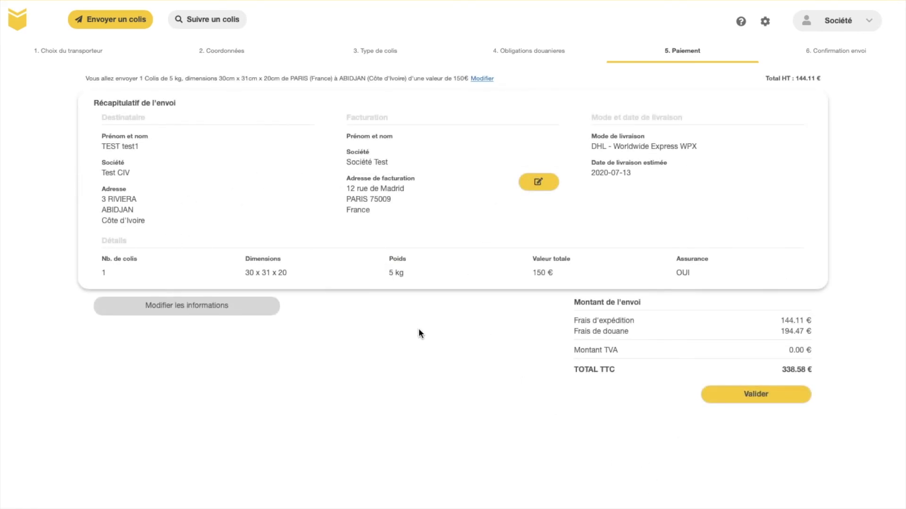
View the available payment types for the shipment, close them without paying and return to the home page
left_click(767, 398)
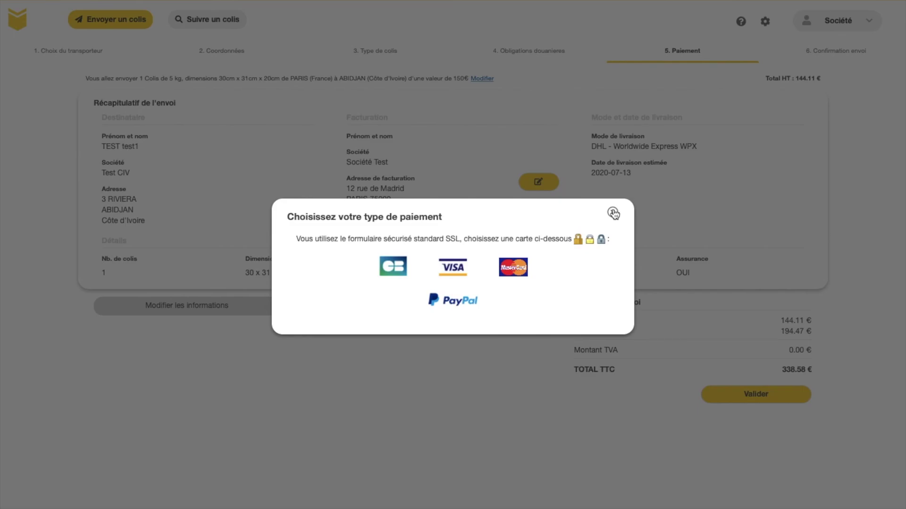
left_click(613, 213)
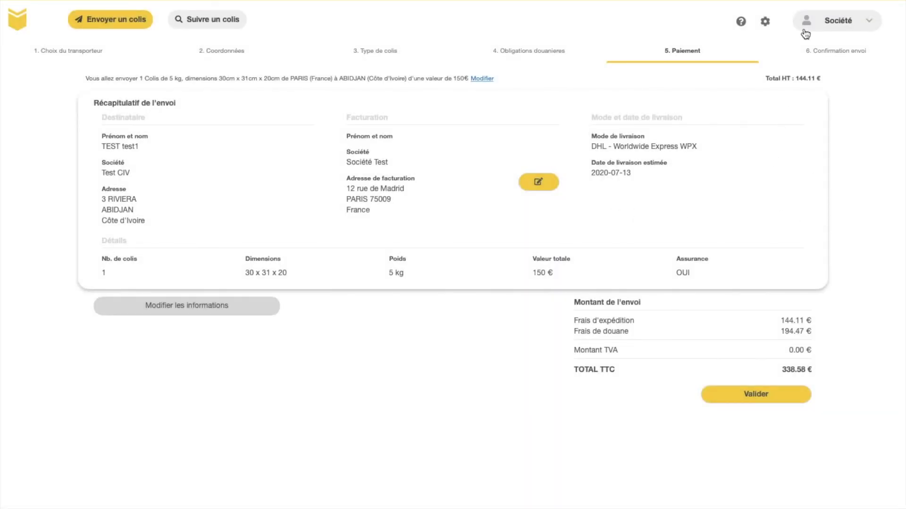
left_click(18, 21)
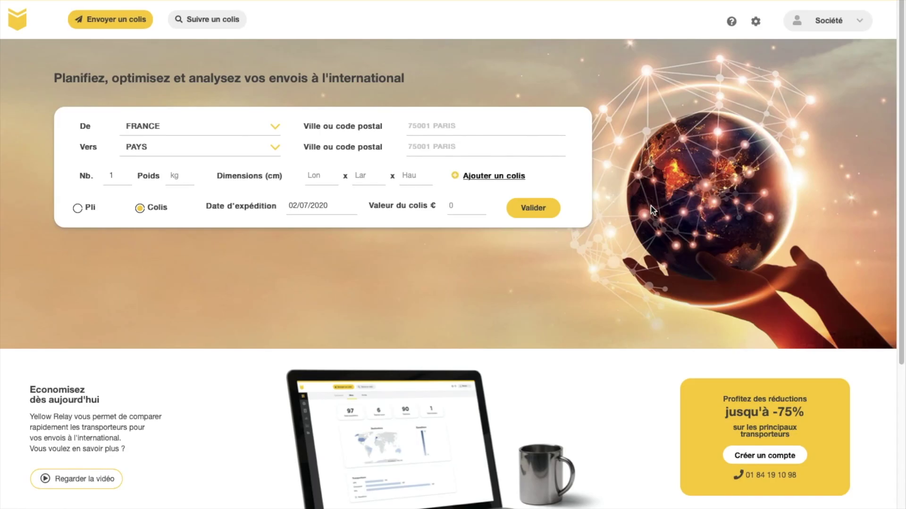